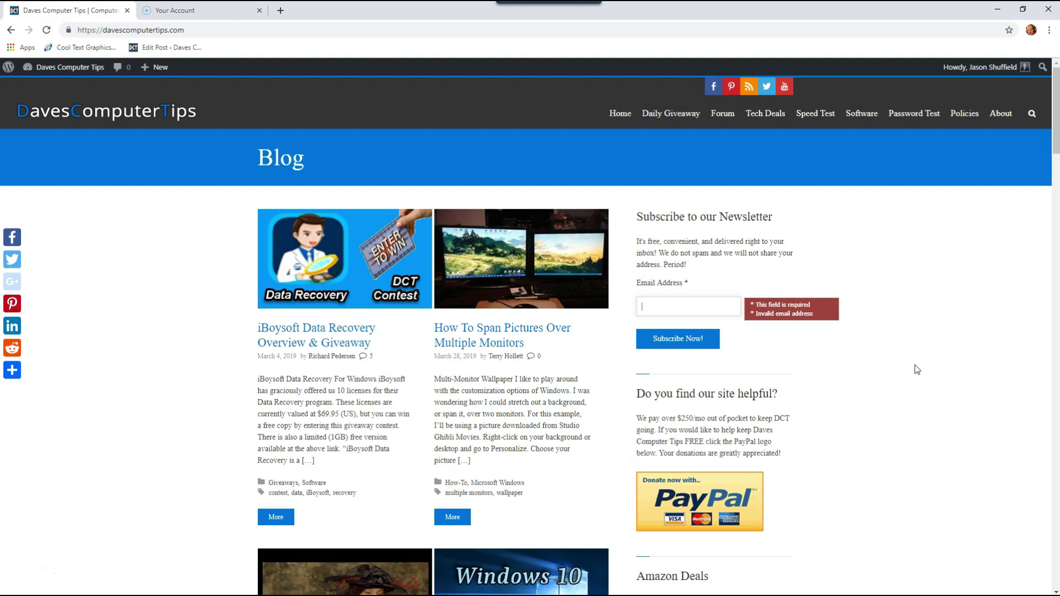
Minimize the browser so the ebook sales agreement and its Tools pane are visible.
left_click(998, 13)
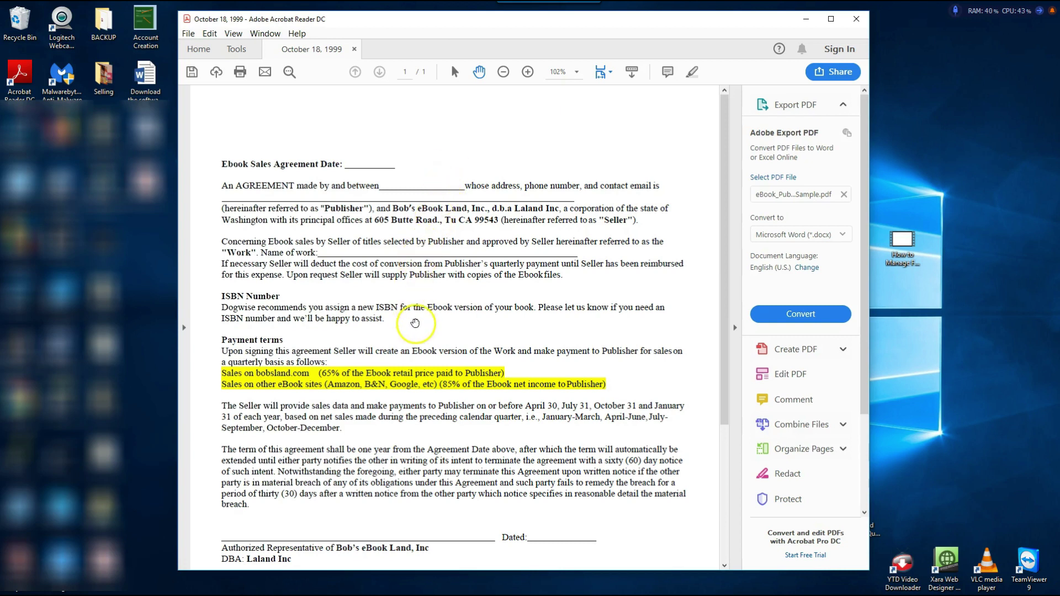
scroll(799, 406, "down", 2)
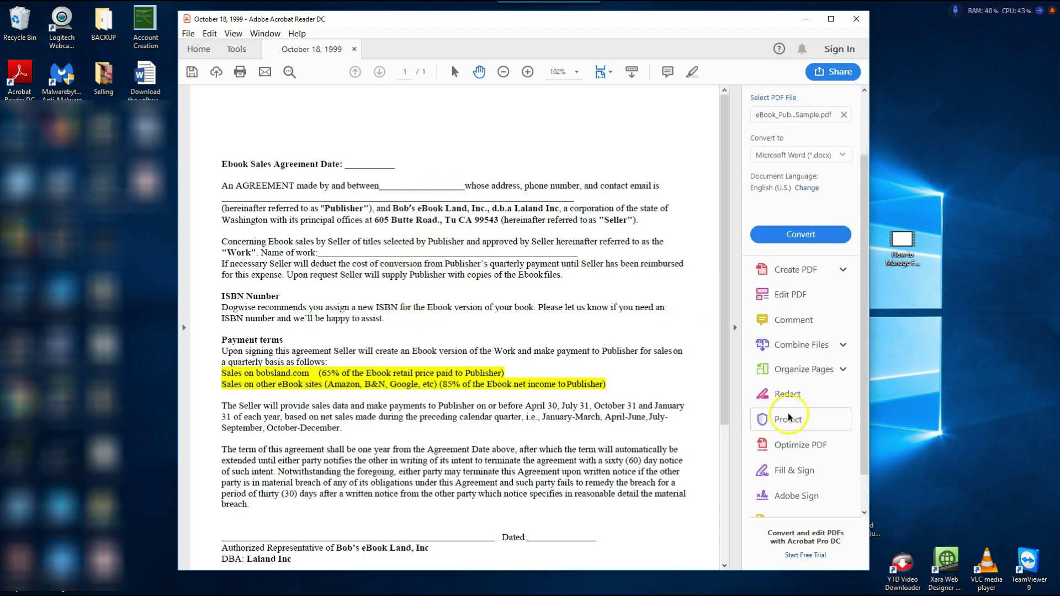
scroll(803, 410, "down", 1)
scroll(803, 409, "down", 1)
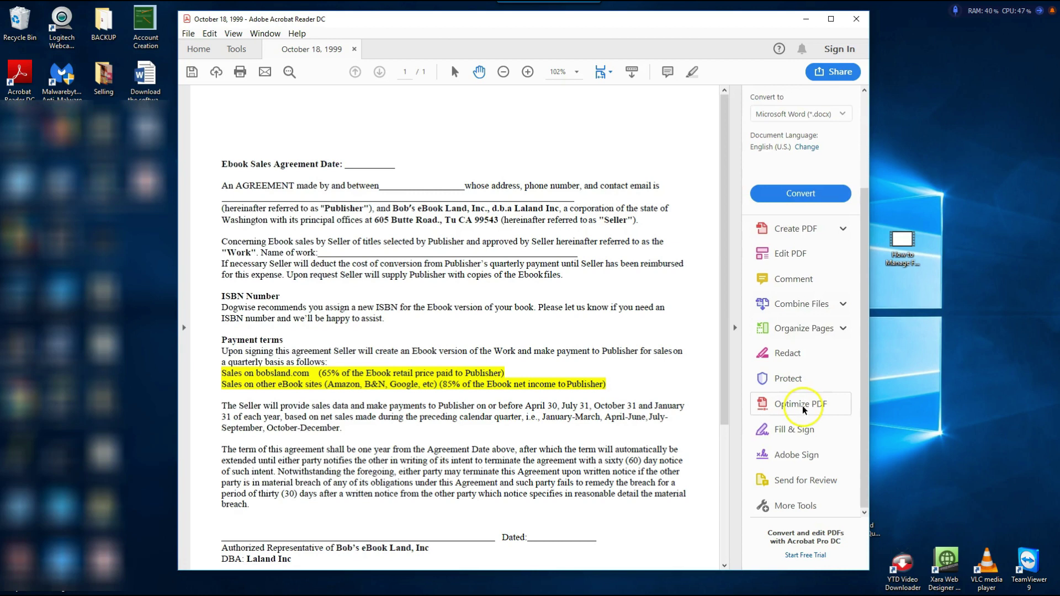
Launch Fill & Sign and start a new signature from the Sign options.
left_click(782, 432)
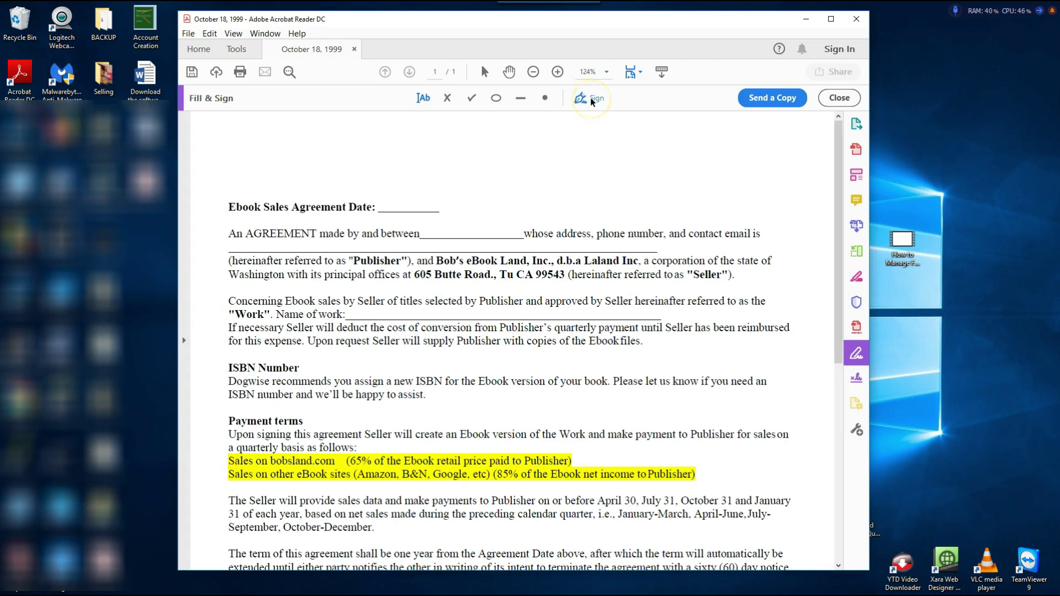
left_click(592, 100)
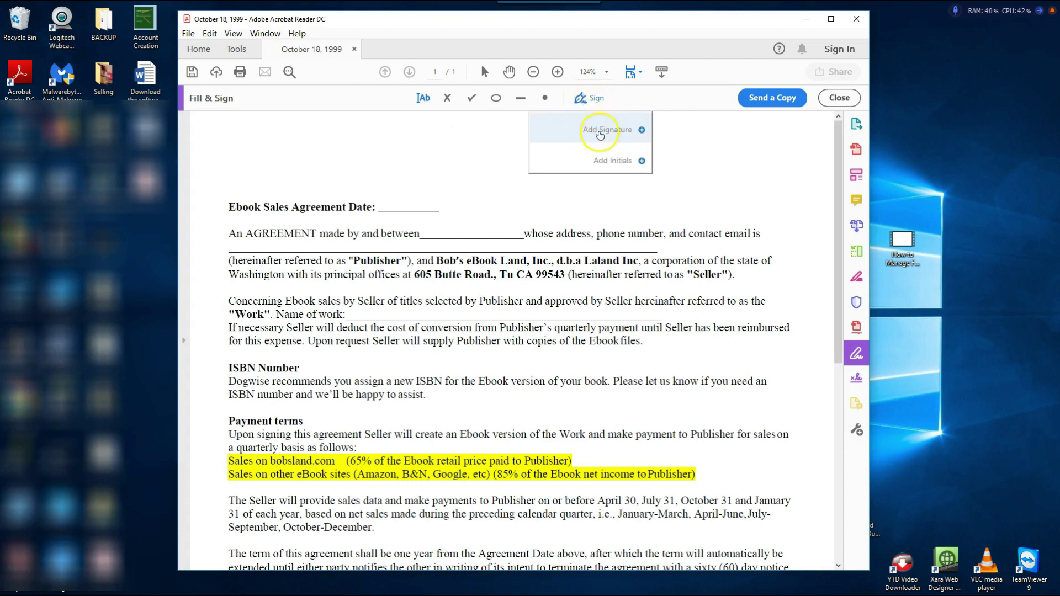
left_click(607, 131)
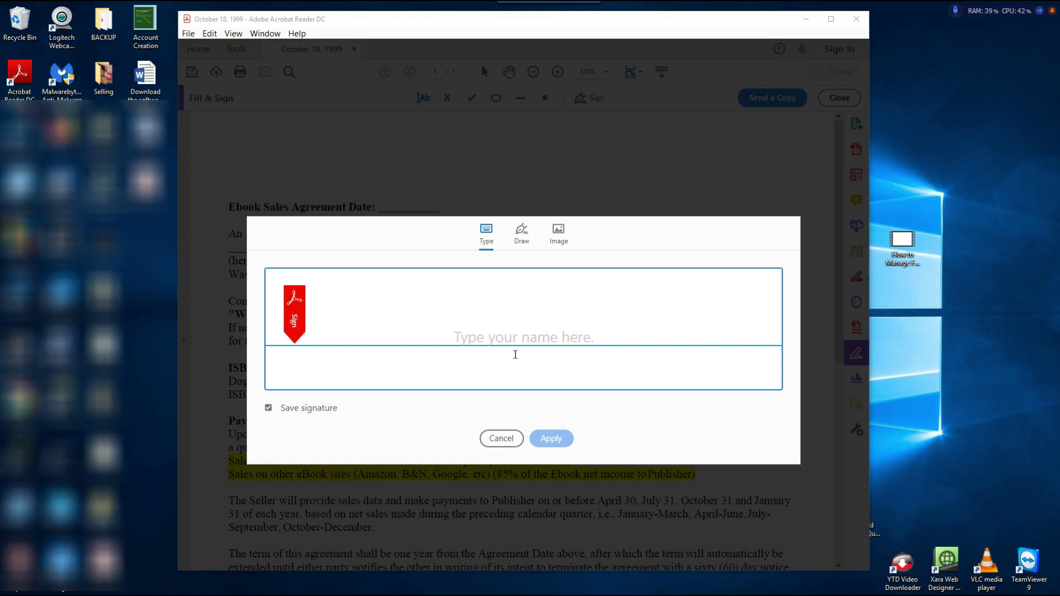
Load the kisspng handwritten signature image from Downloads as an image signature.
left_click(527, 327)
left_click(559, 233)
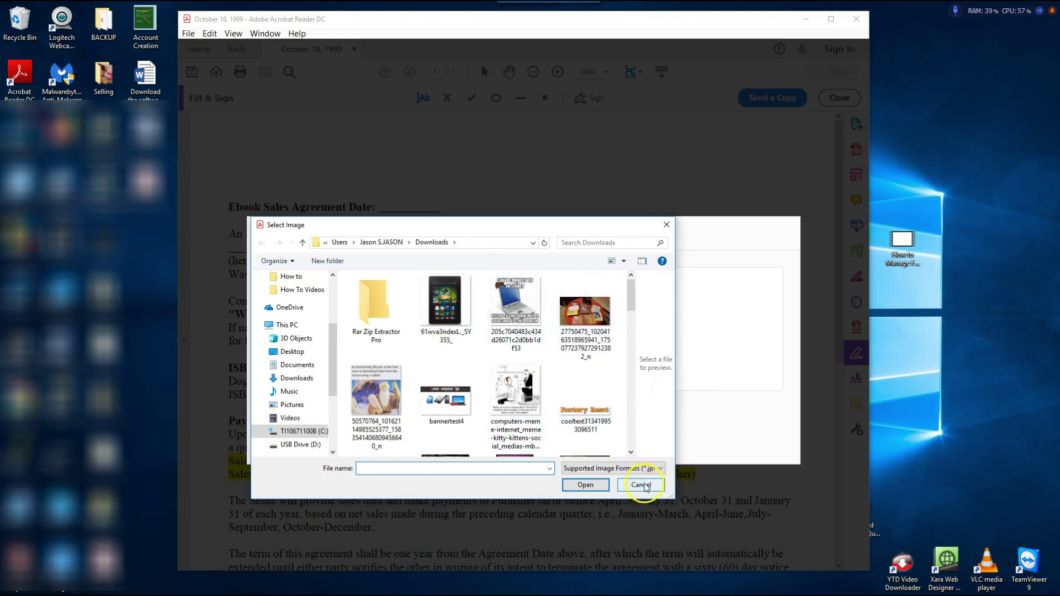
left_click(642, 485)
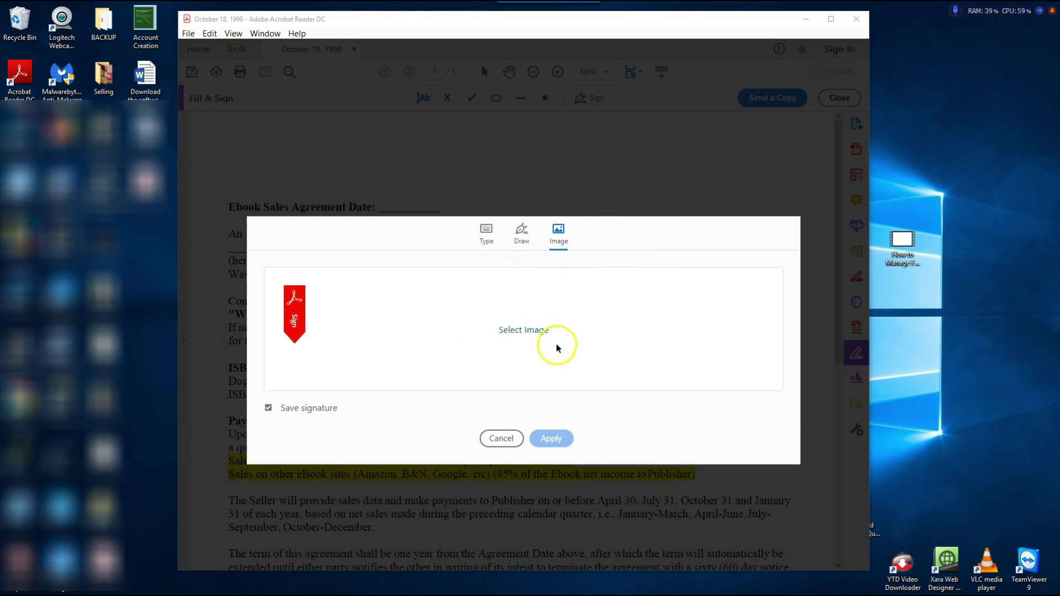
left_click(531, 335)
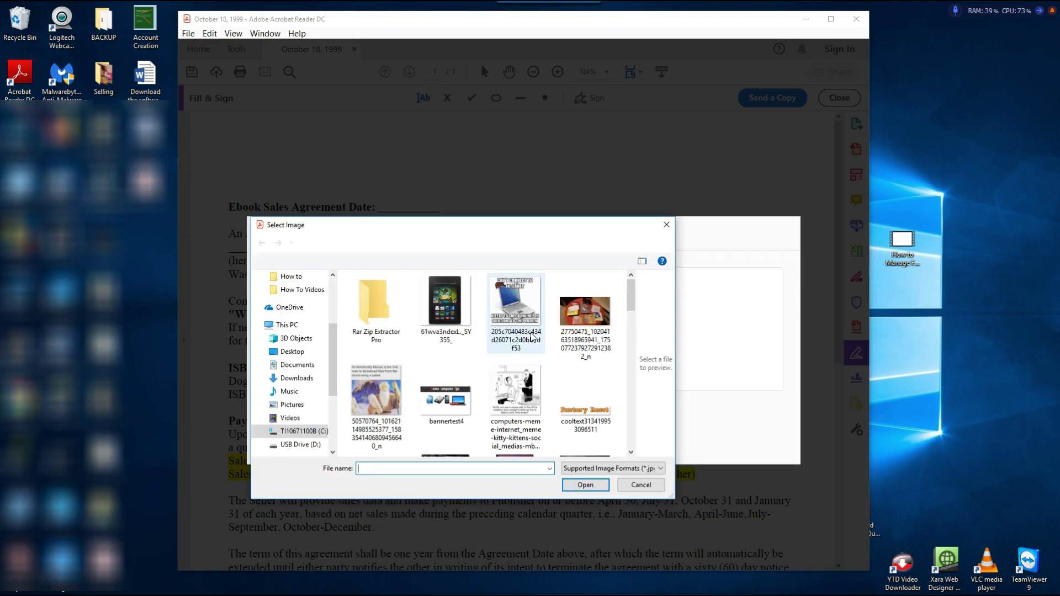
scroll(483, 356, "down", 2)
scroll(482, 356, "down", 2)
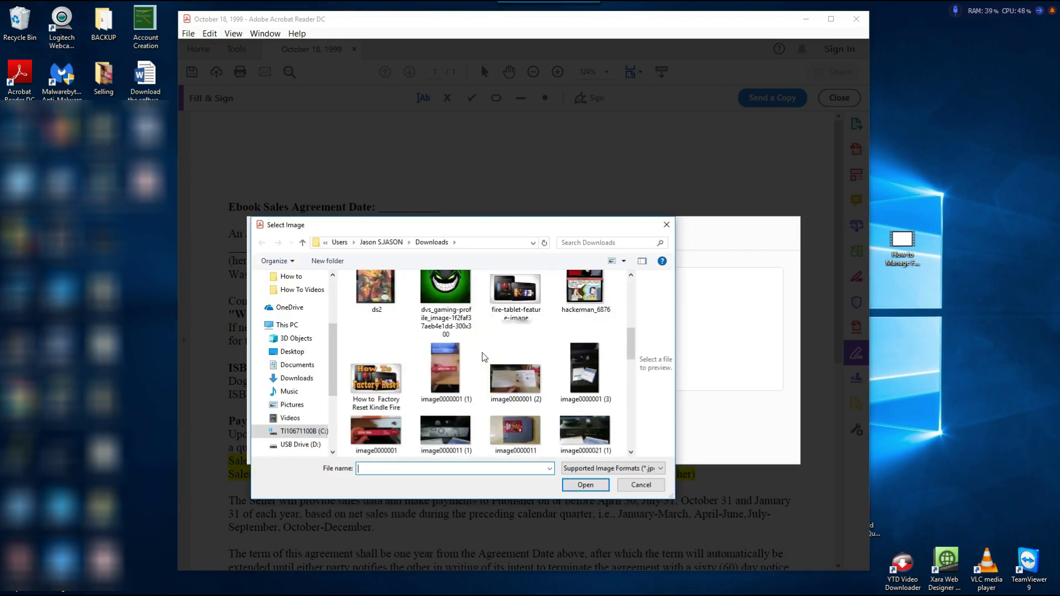
scroll(483, 357, "down", 2)
scroll(484, 356, "down", 1)
left_click(445, 361)
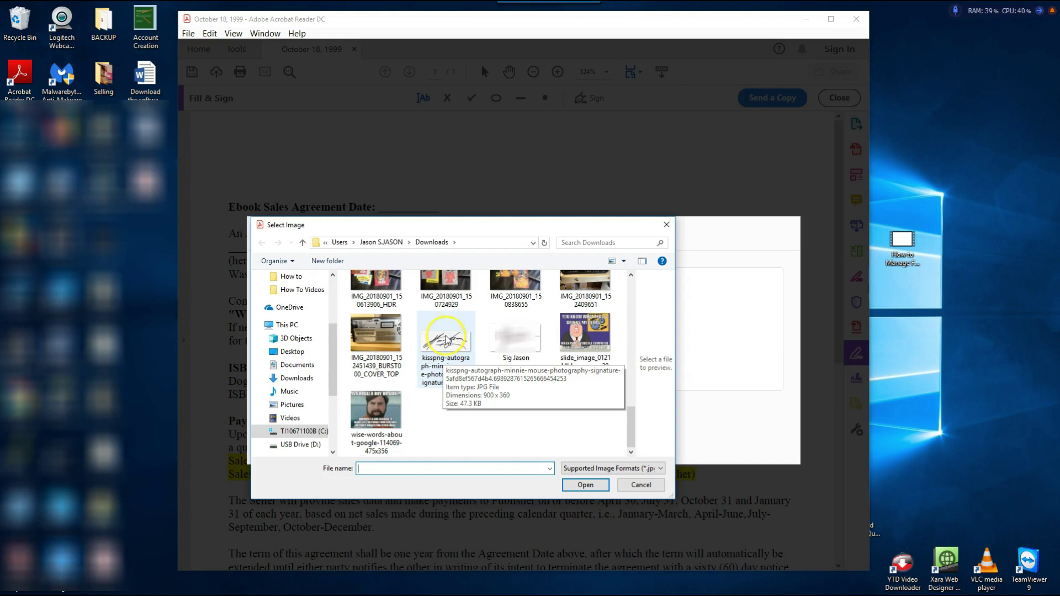
left_click(444, 345)
left_click(444, 345)
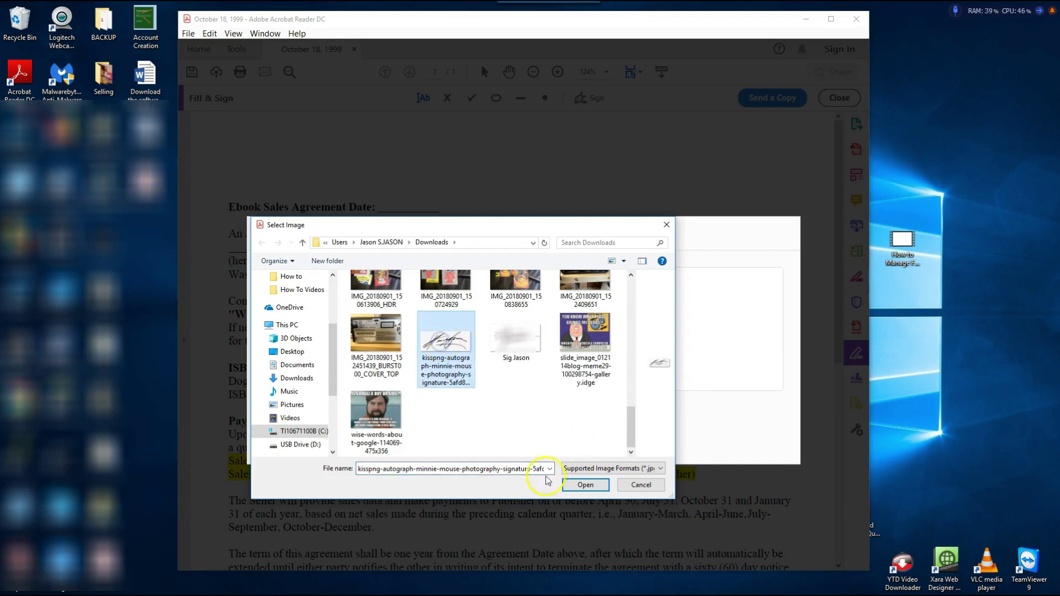
left_click(578, 485)
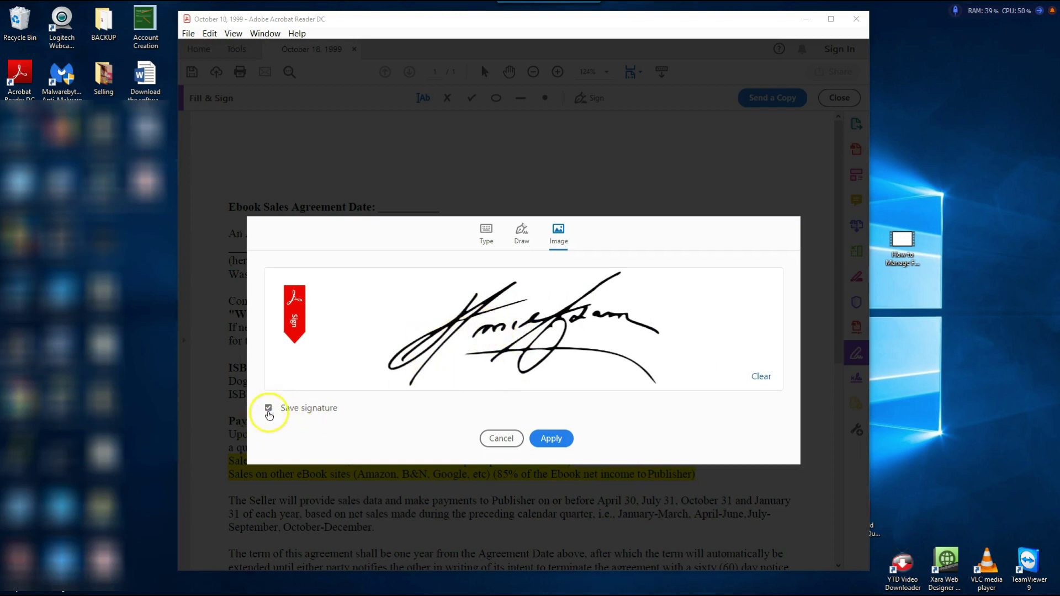
Apply the image signature with Save signature left unchecked.
left_click(267, 408)
left_click(268, 407)
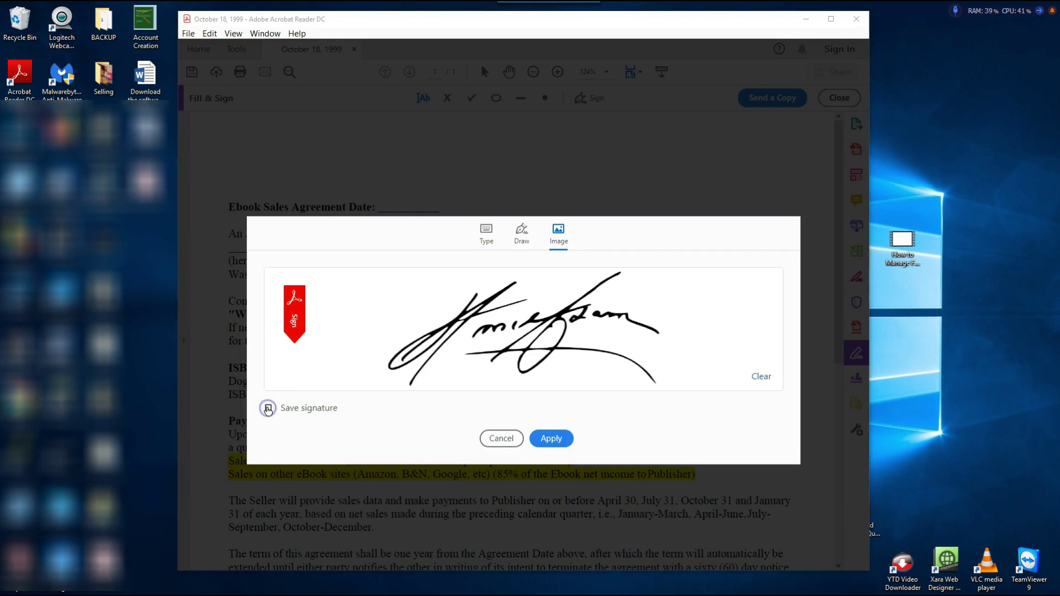
left_click(376, 337)
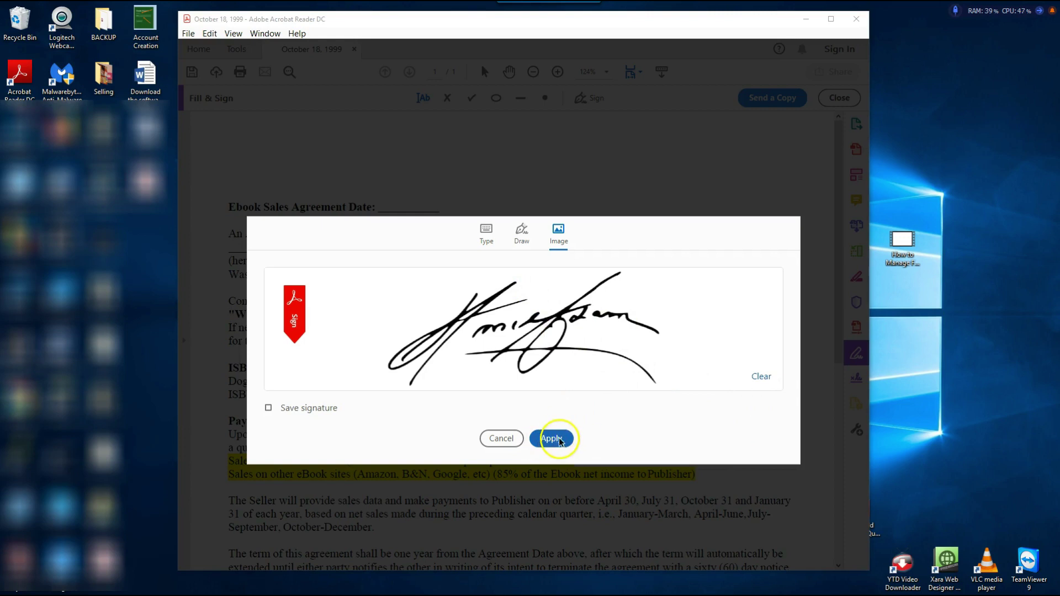
left_click(559, 440)
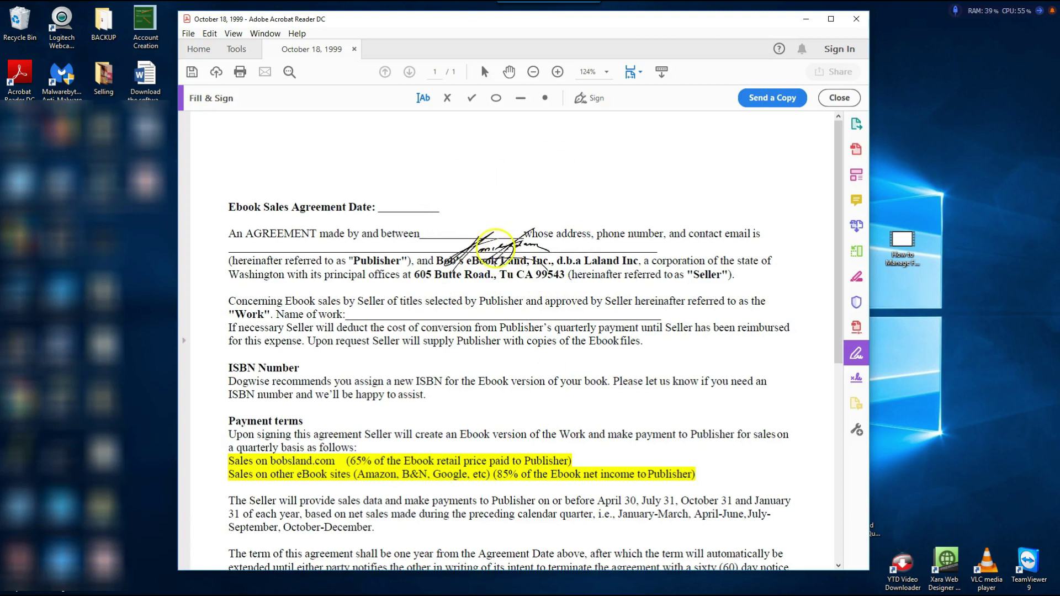
scroll(496, 247, "down", 5)
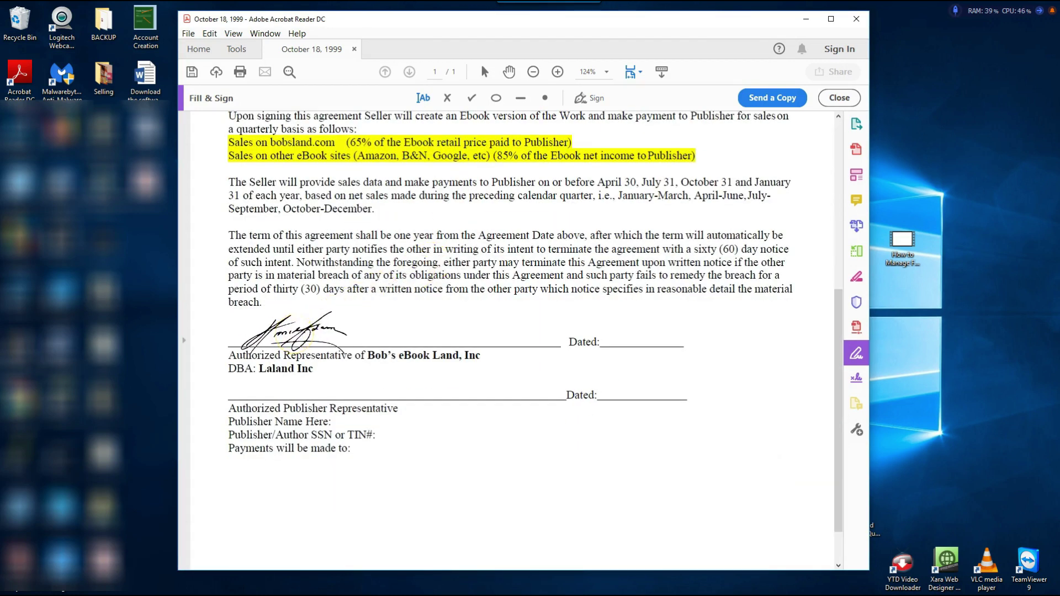
Place the image signature on the Authorized Representative line, delete it, and reopen Sign.
left_click(292, 333)
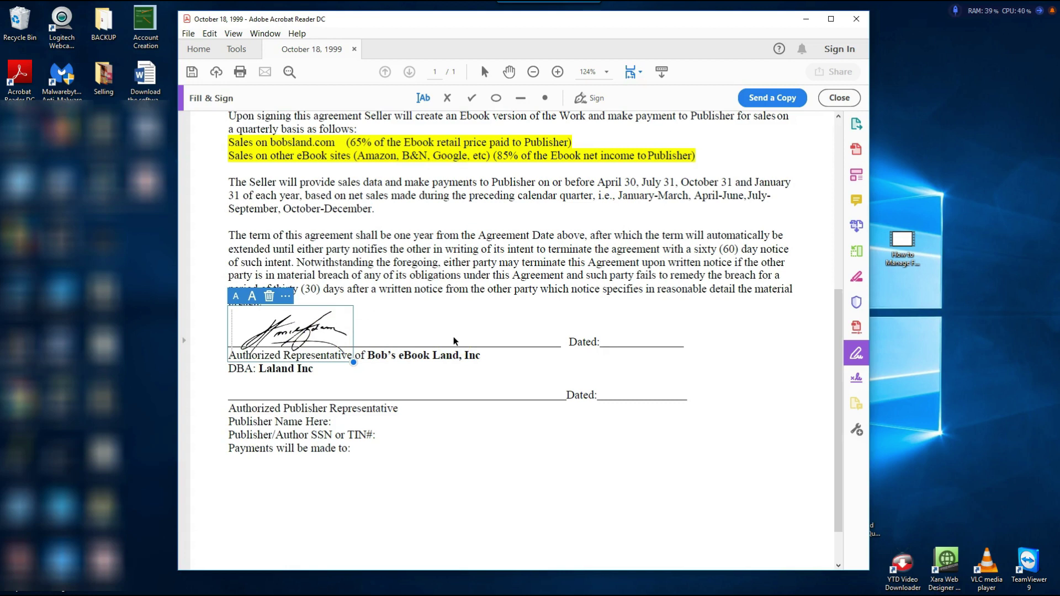
left_click(268, 296)
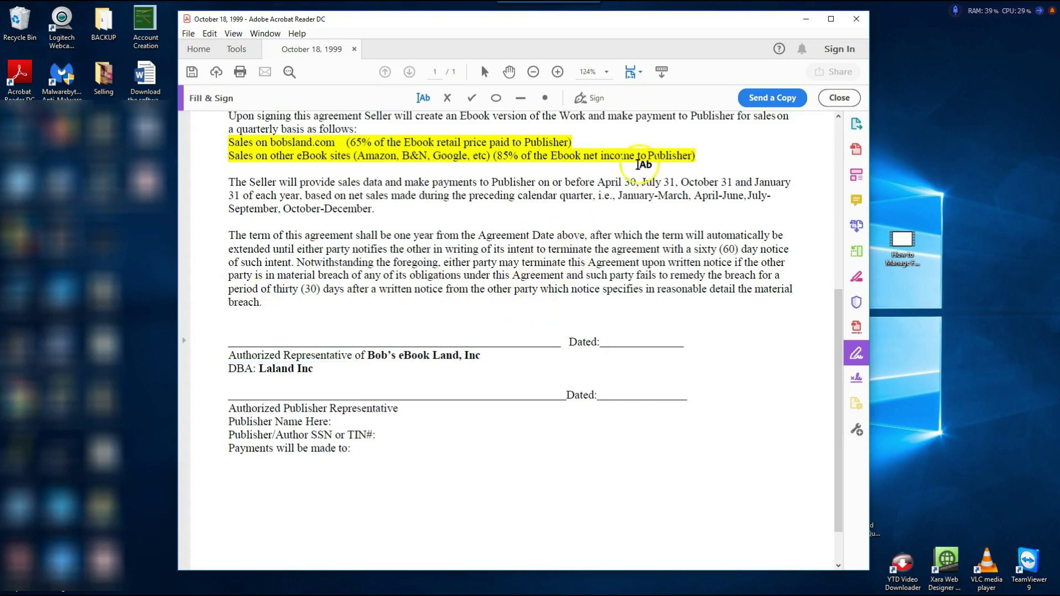
left_click(590, 99)
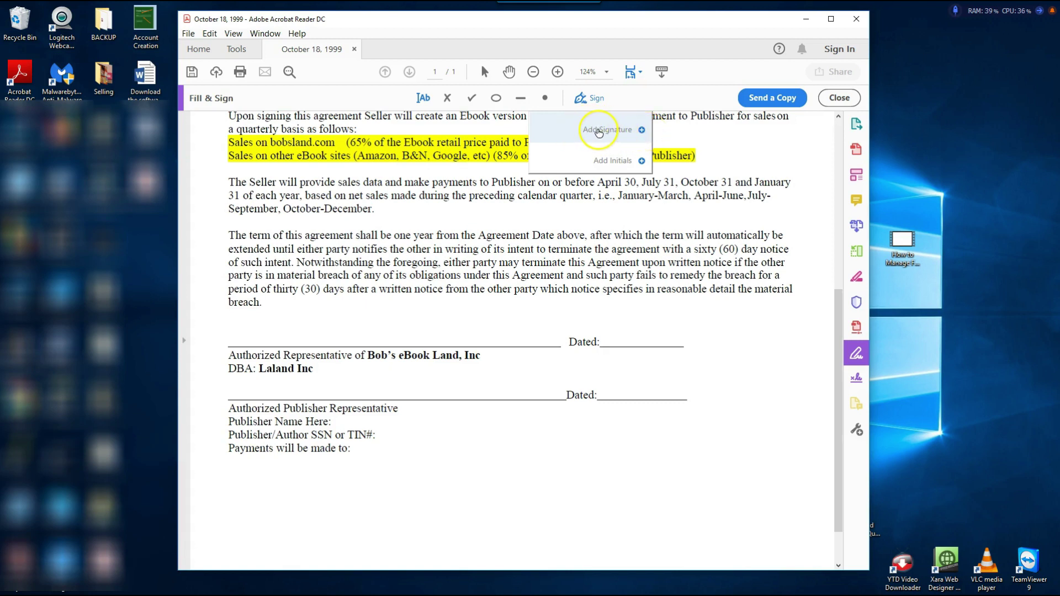
Type the signature 'Minnie' and try several styles before choosing the flowing cursive one.
left_click(603, 131)
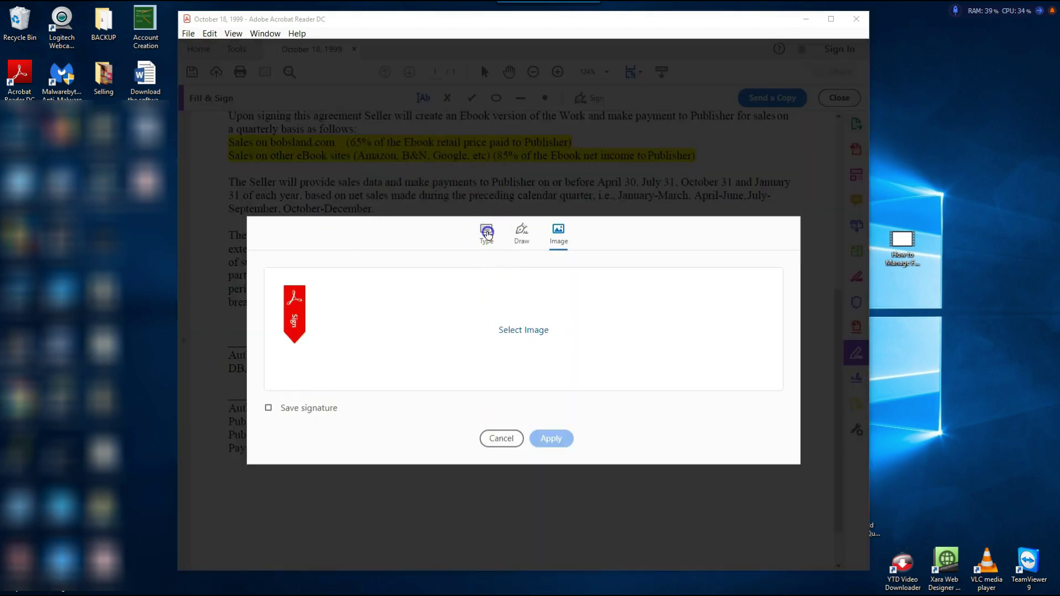
left_click(485, 229)
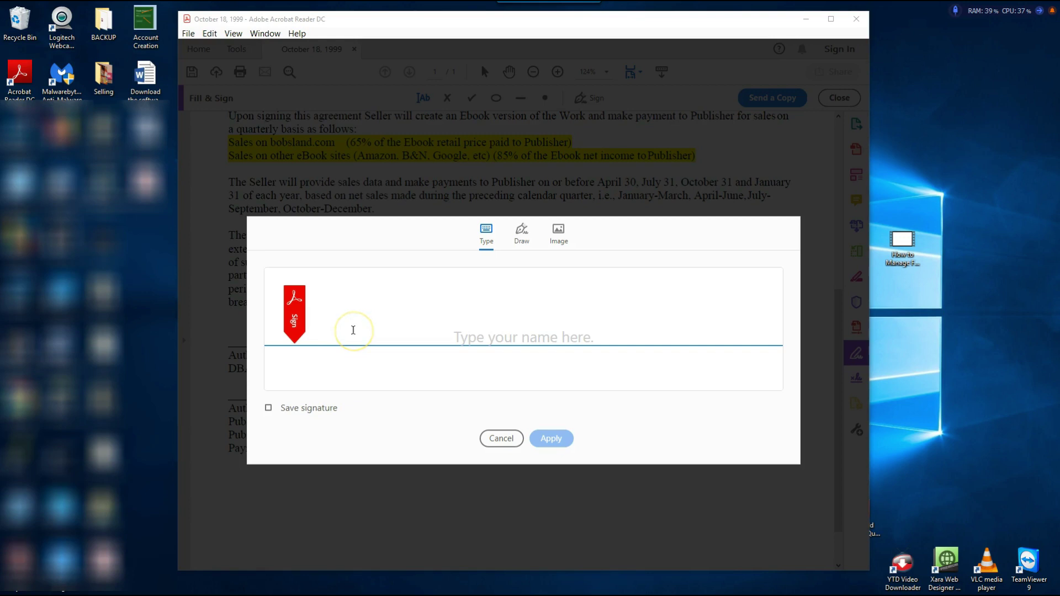
type("Mi")
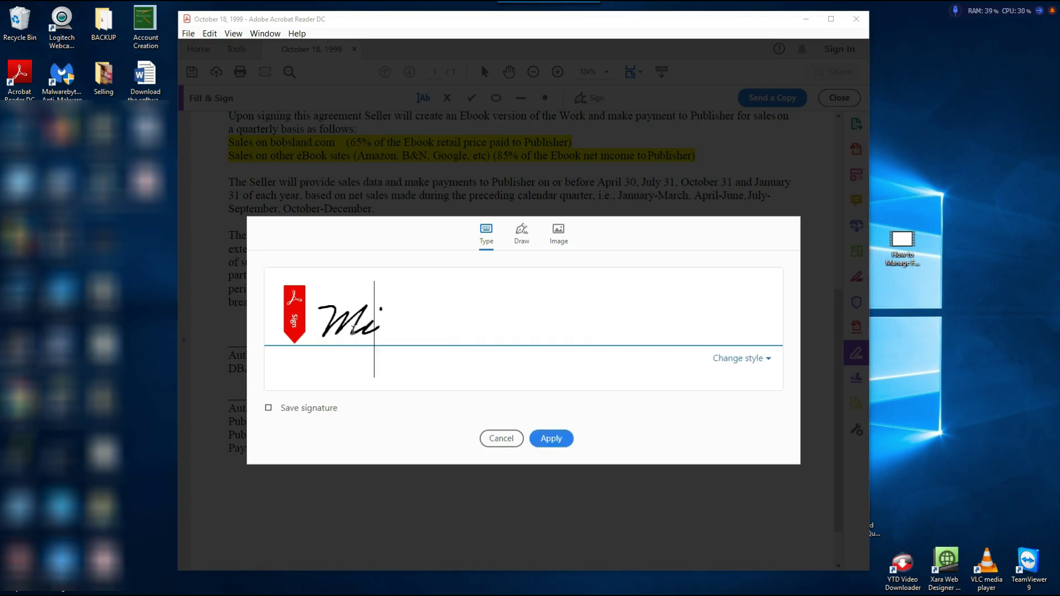
type("nn")
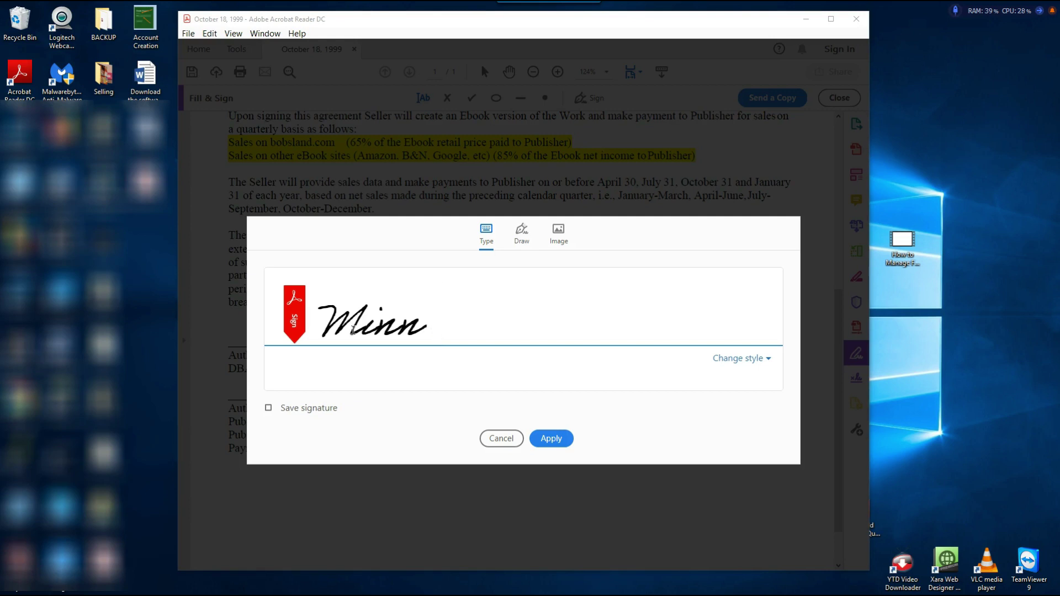
type("eie")
left_click(749, 359)
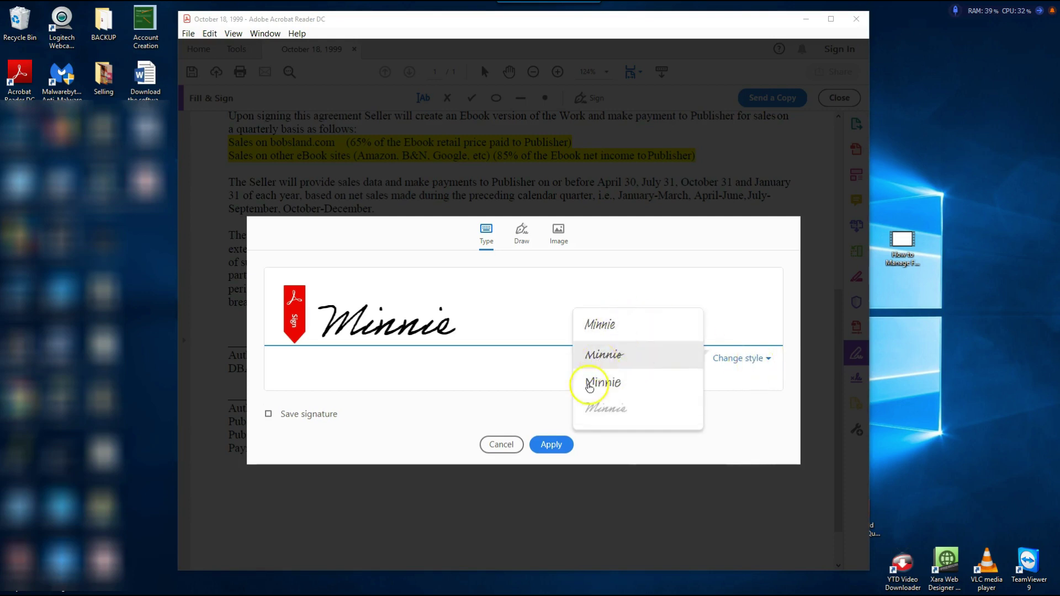
left_click(604, 358)
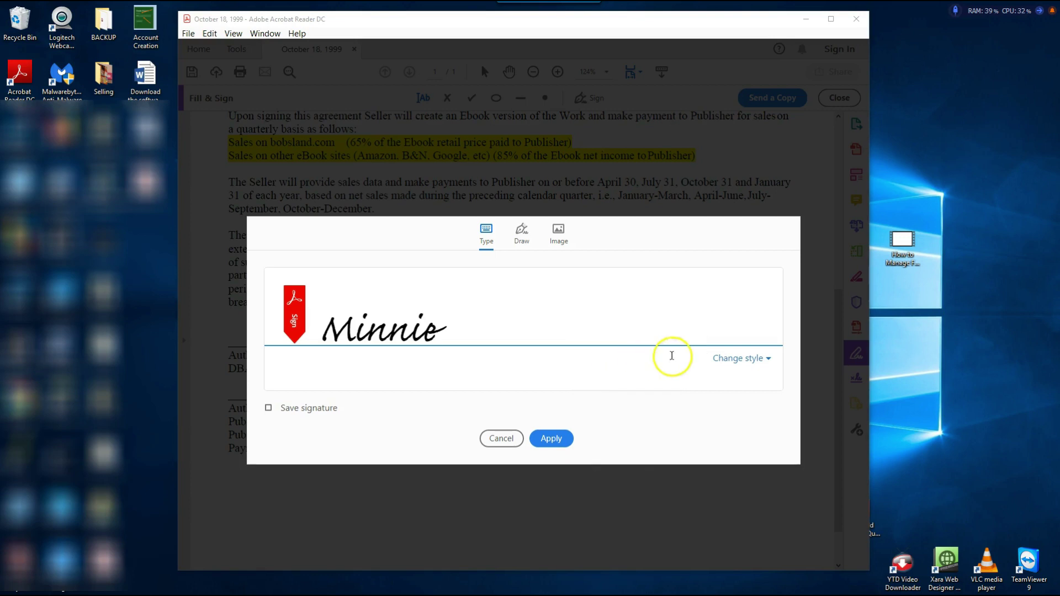
left_click(762, 362)
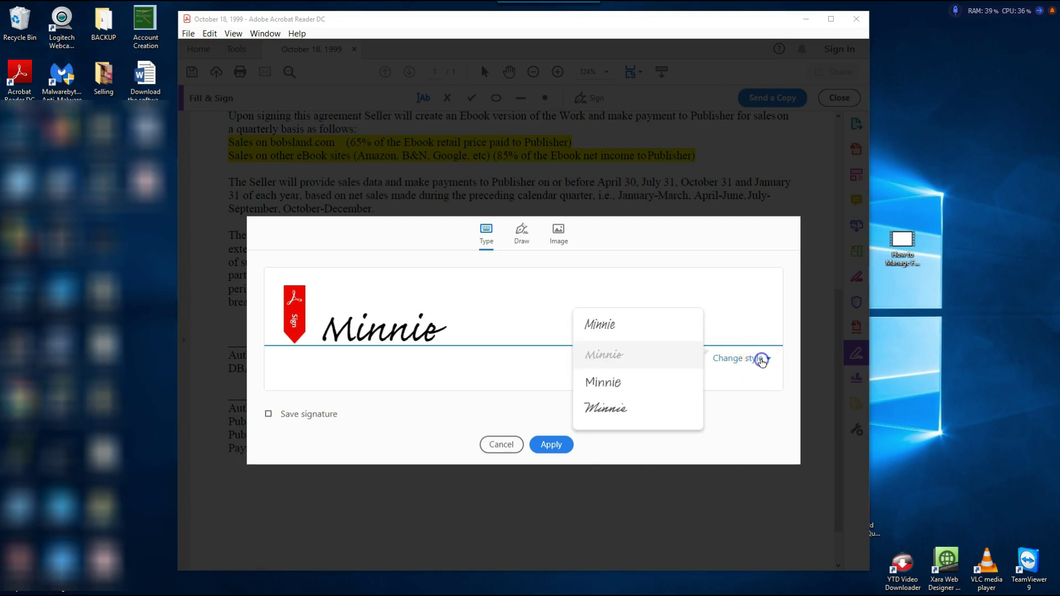
left_click(605, 382)
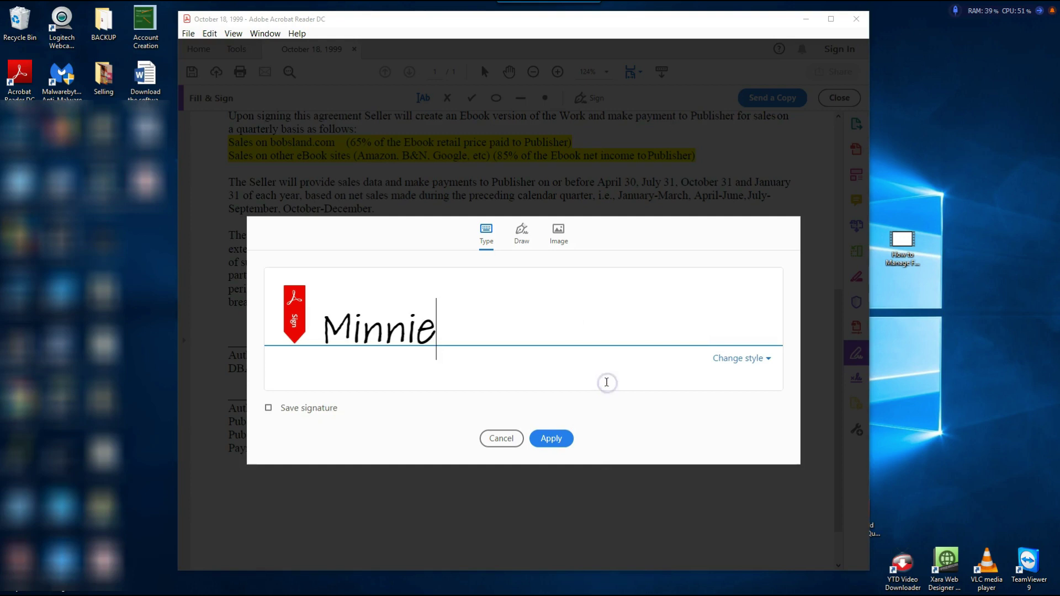
left_click(750, 360)
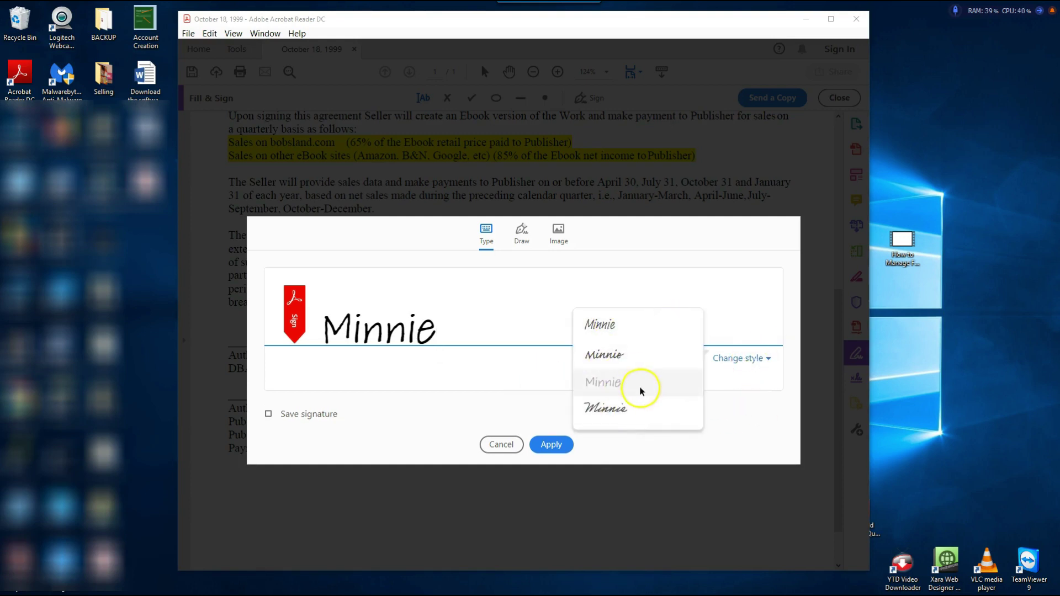
left_click(614, 416)
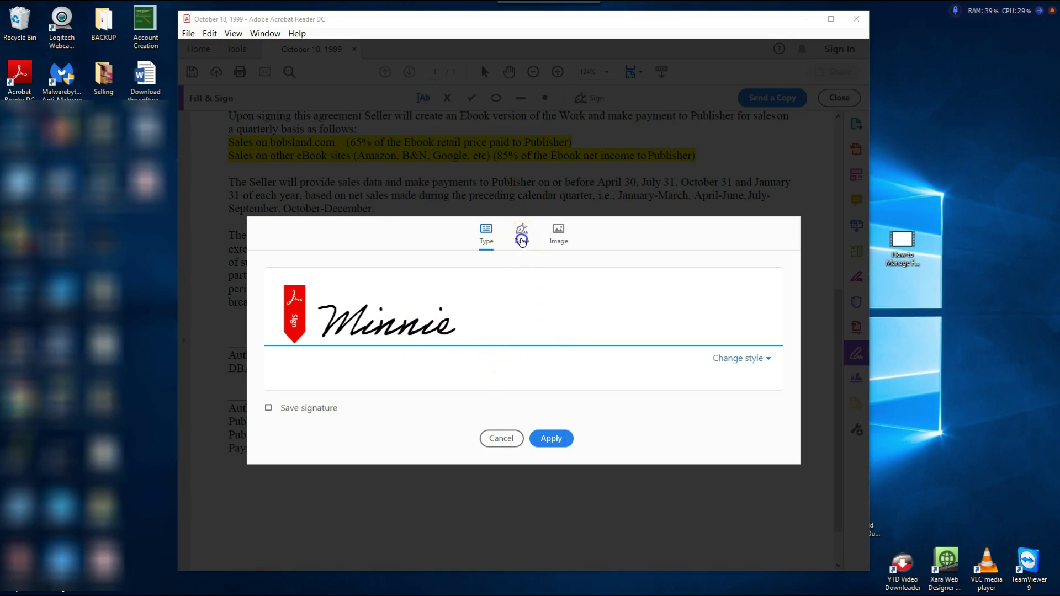
Draw a freehand signature, clear the messy first attempt, and draw it again.
left_click(522, 241)
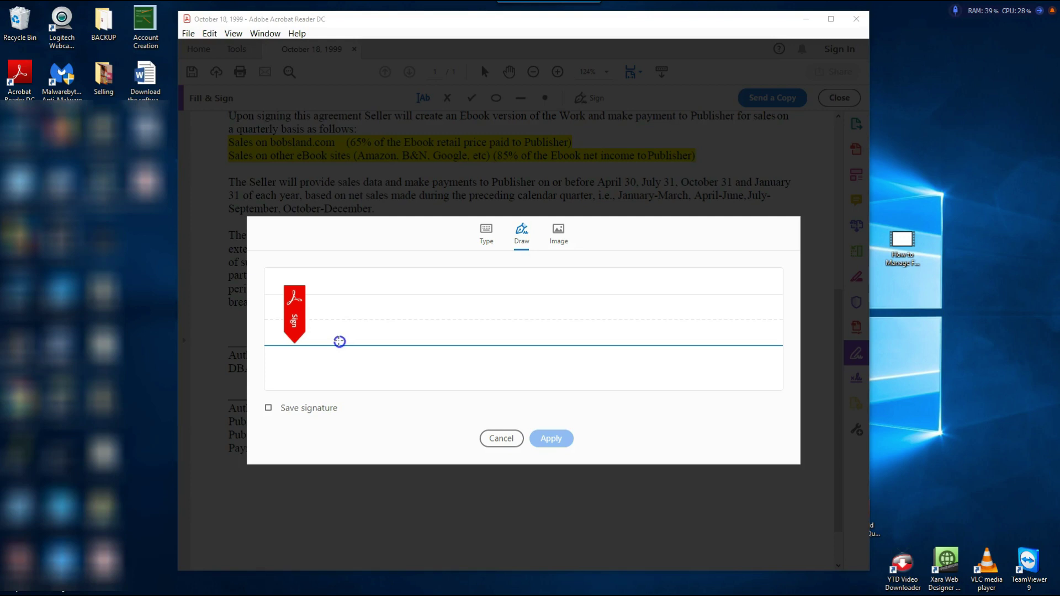
left_click_drag(341, 341, 339, 335)
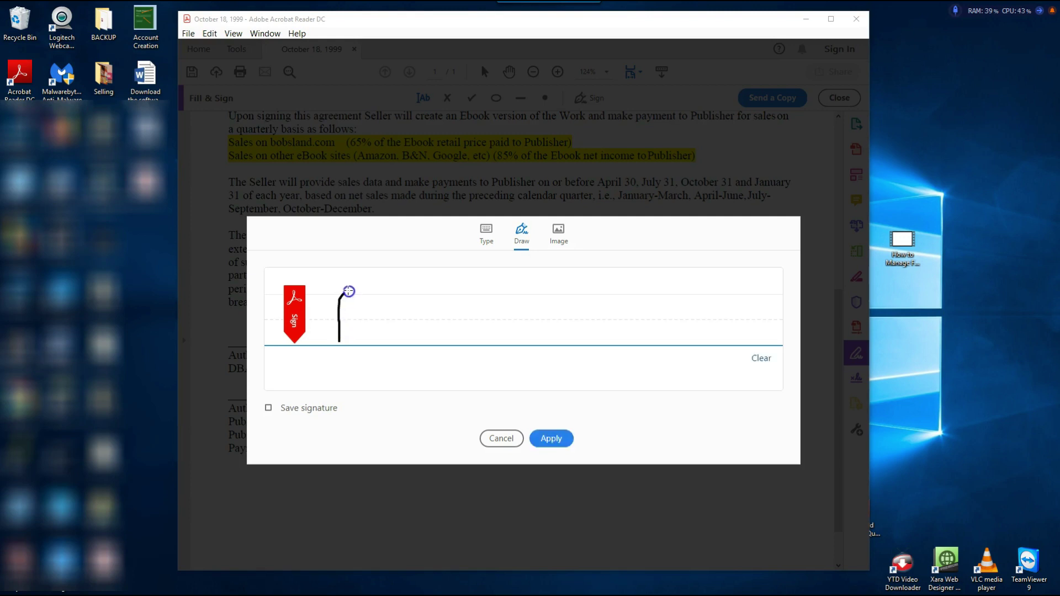
mouse_move(346, 293)
left_mouse_down()
mouse_move(411, 310)
mouse_move(393, 310)
mouse_move(552, 327)
mouse_move(533, 334)
mouse_move(723, 318)
left_mouse_up()
left_click_drag(708, 356, 714, 360)
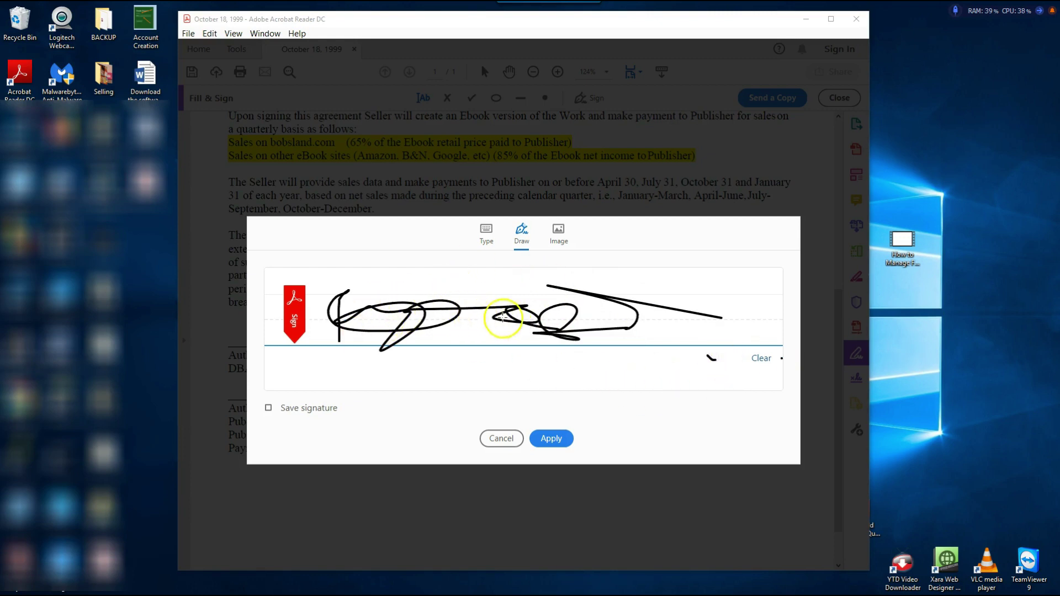
left_click(761, 358)
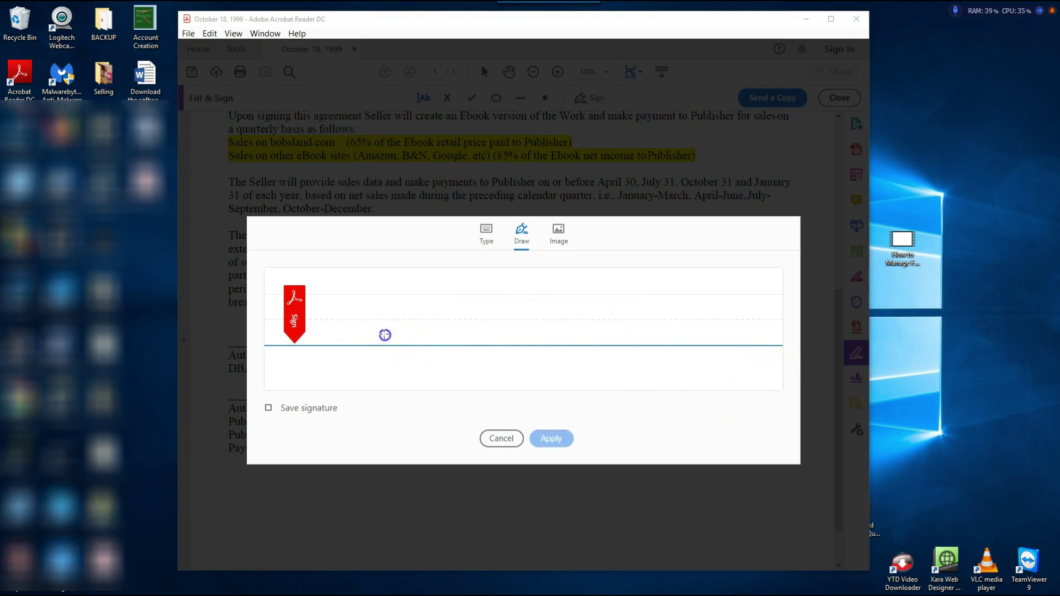
left_click_drag(385, 344, 666, 309)
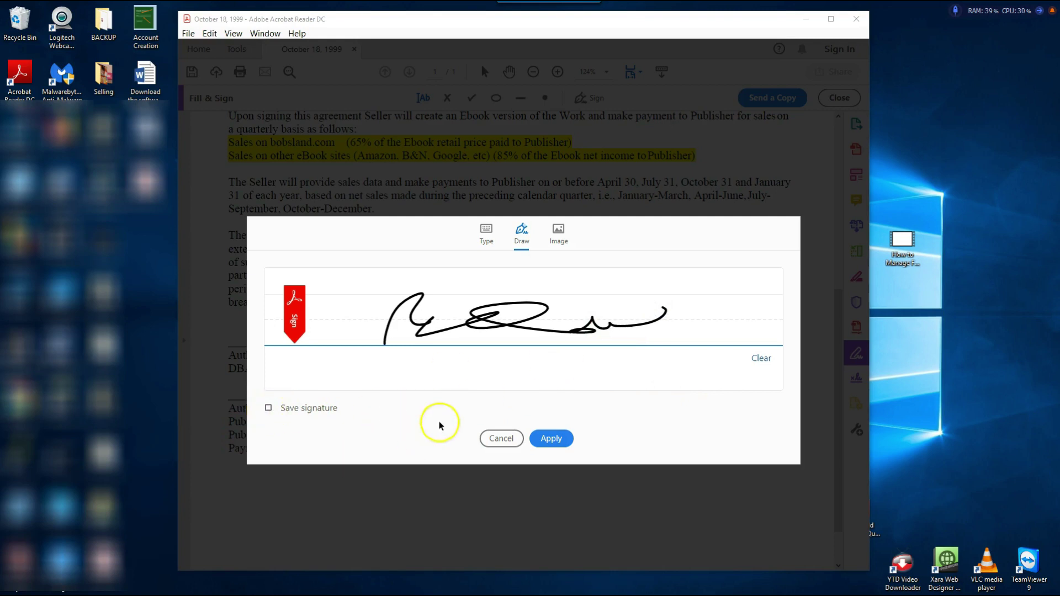
Apply the drawn signature and place it on the Authorized Representative line.
left_click(551, 439)
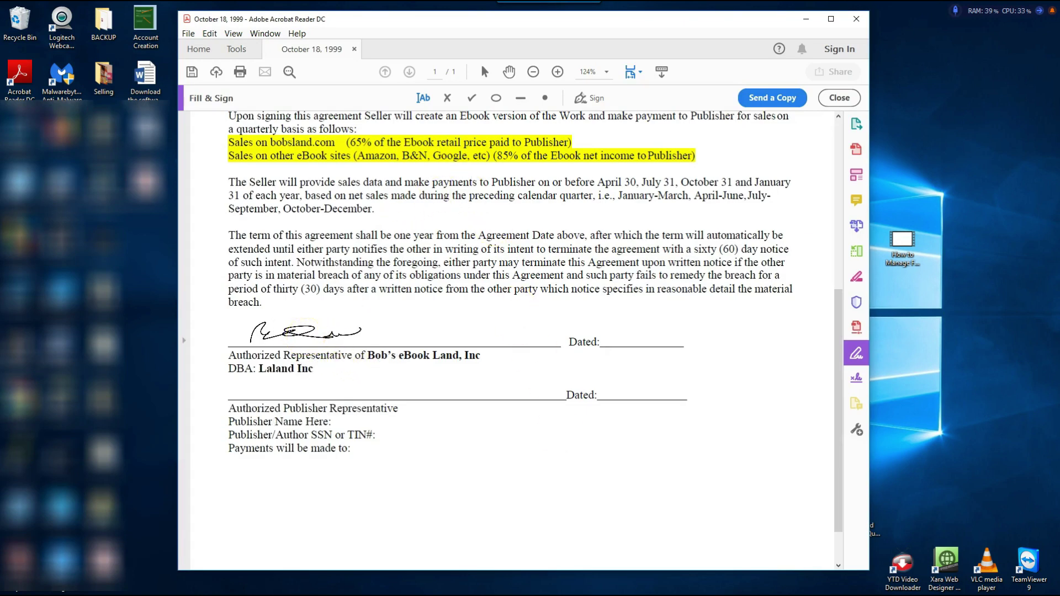
left_click(305, 336)
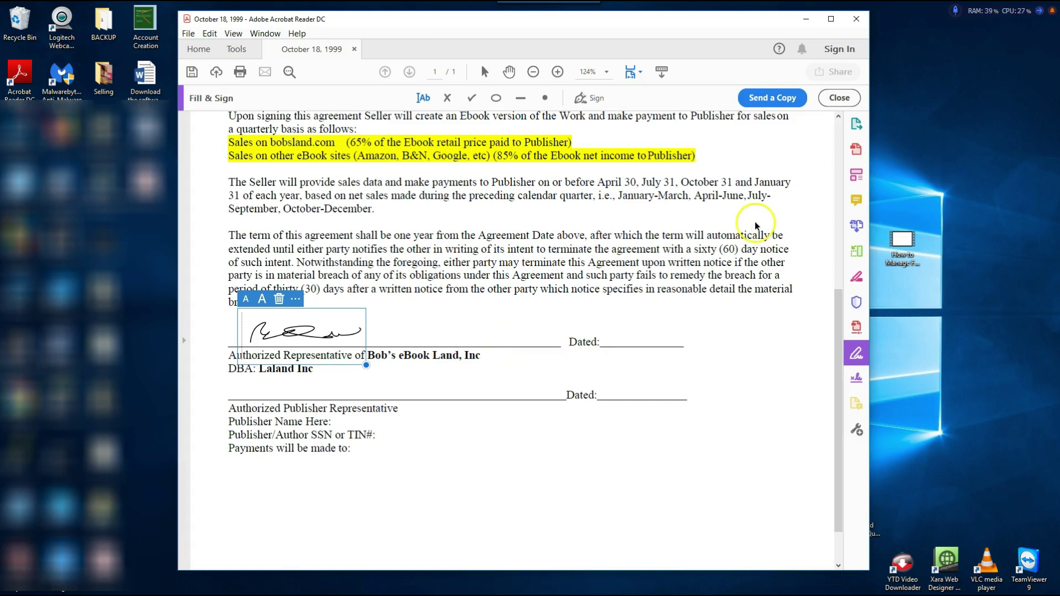
left_click(516, 327)
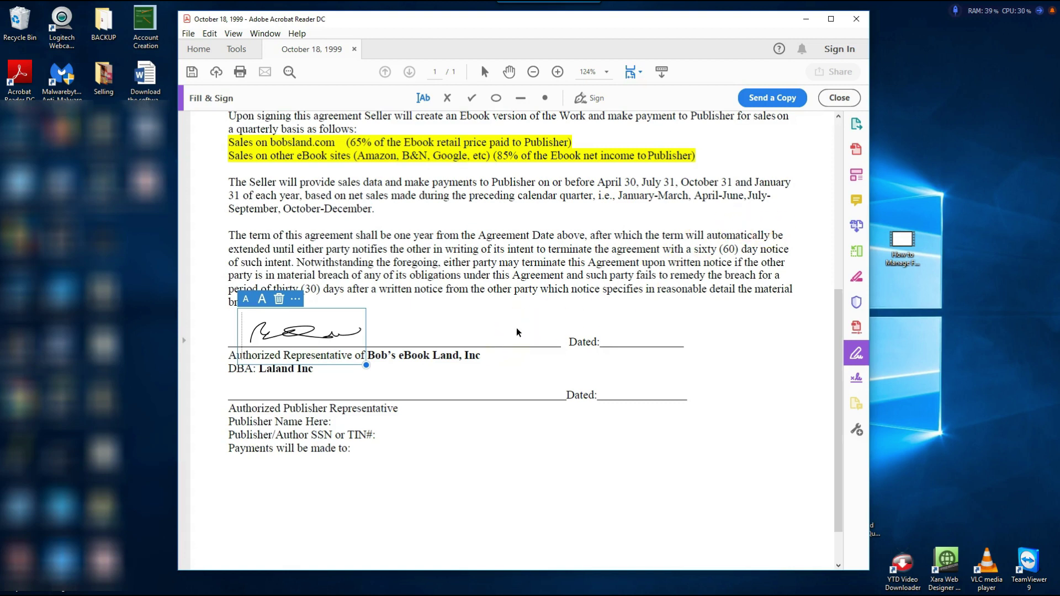